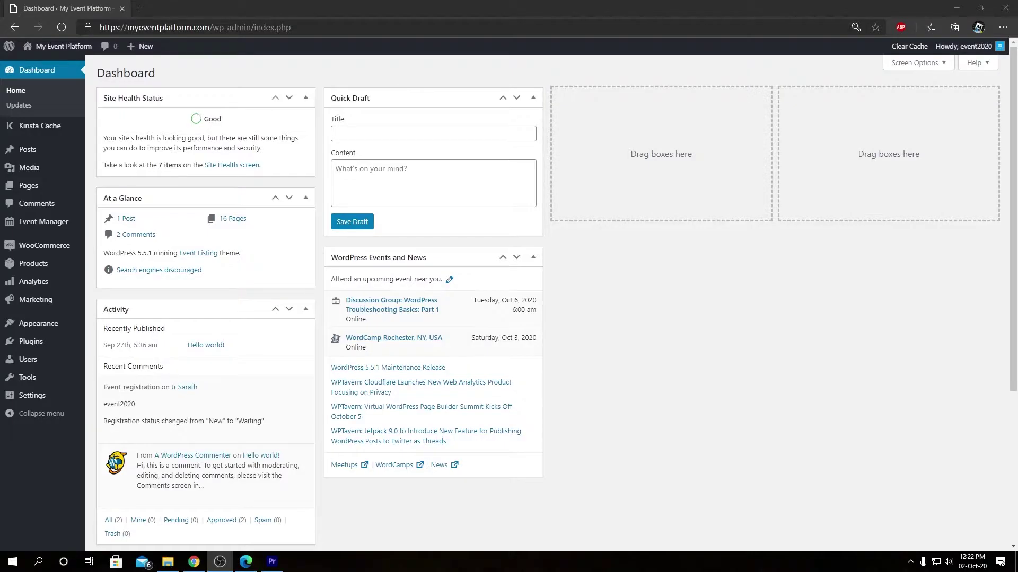
# In the Edge browser, open the public site from Visit Site in a new tab.
pyautogui.hotkey('alt', 'Tab')
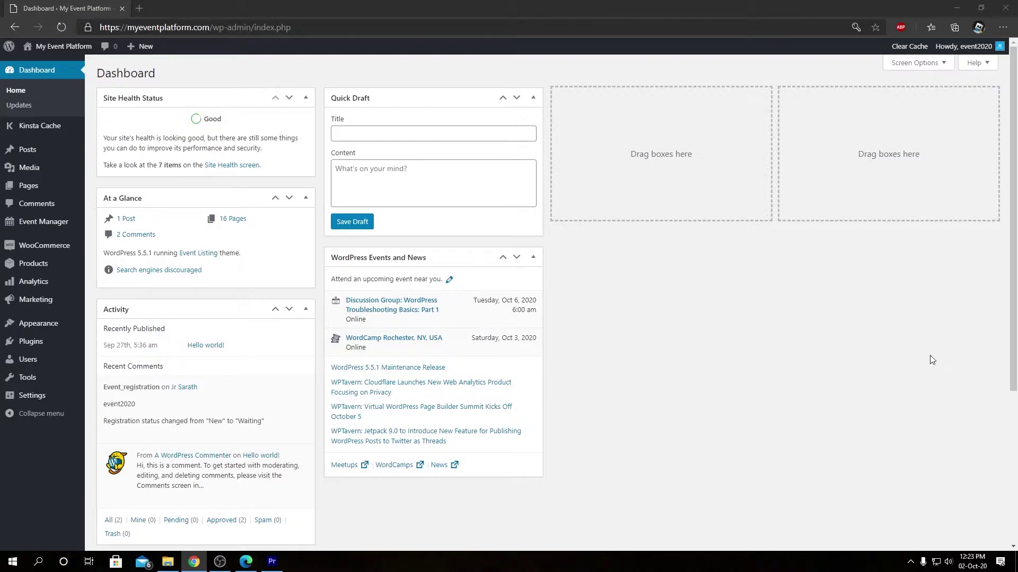
pyautogui.click(869, 361)
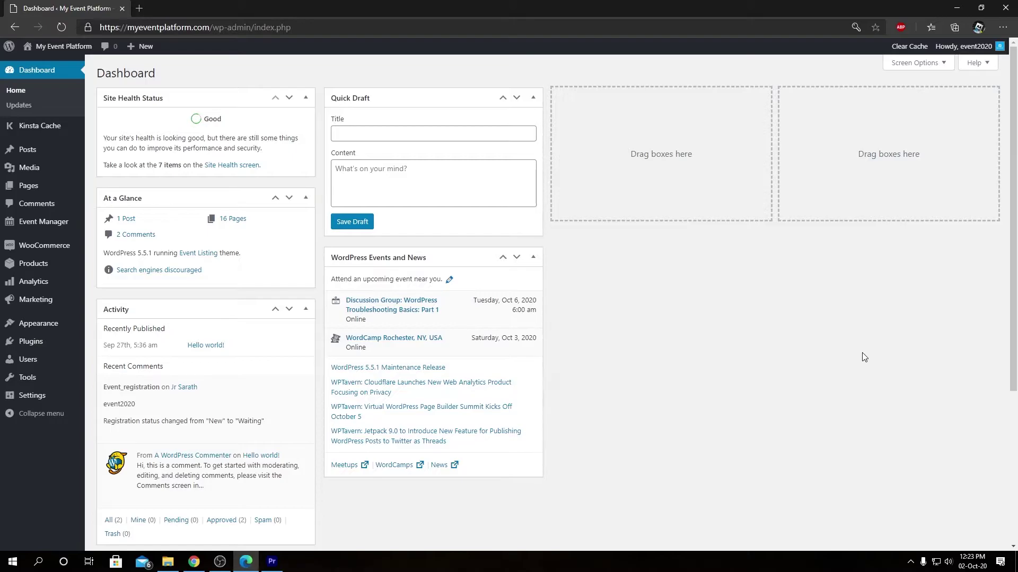
pyautogui.moveTo(58, 46)
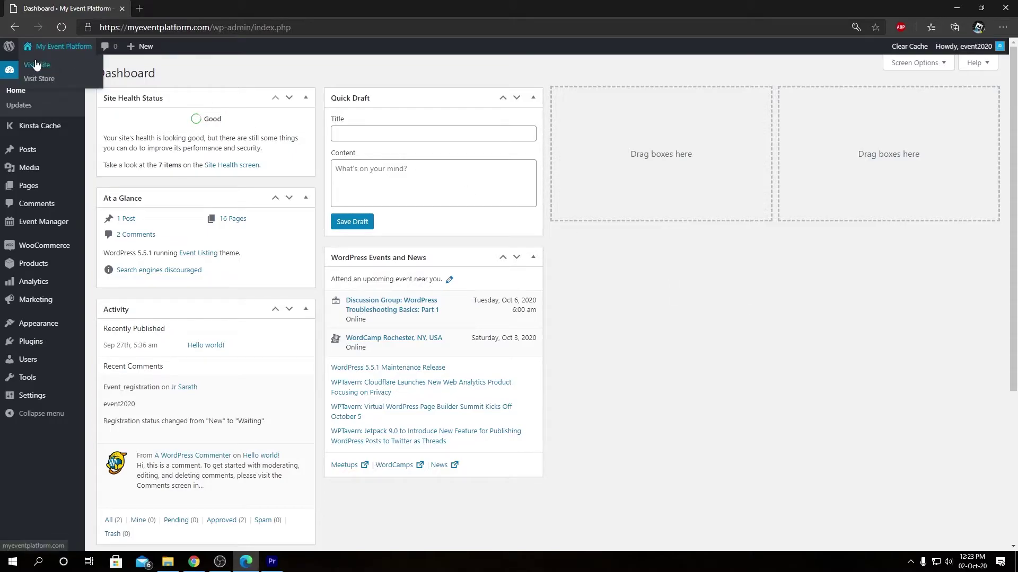
pyautogui.rightClick(34, 61)
pyautogui.click(49, 70)
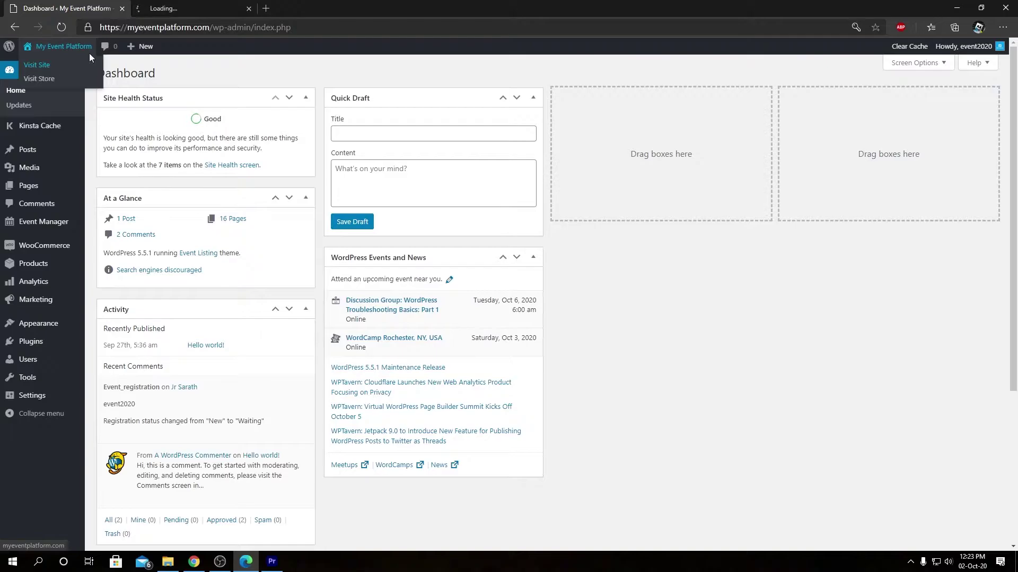
pyautogui.click(163, 13)
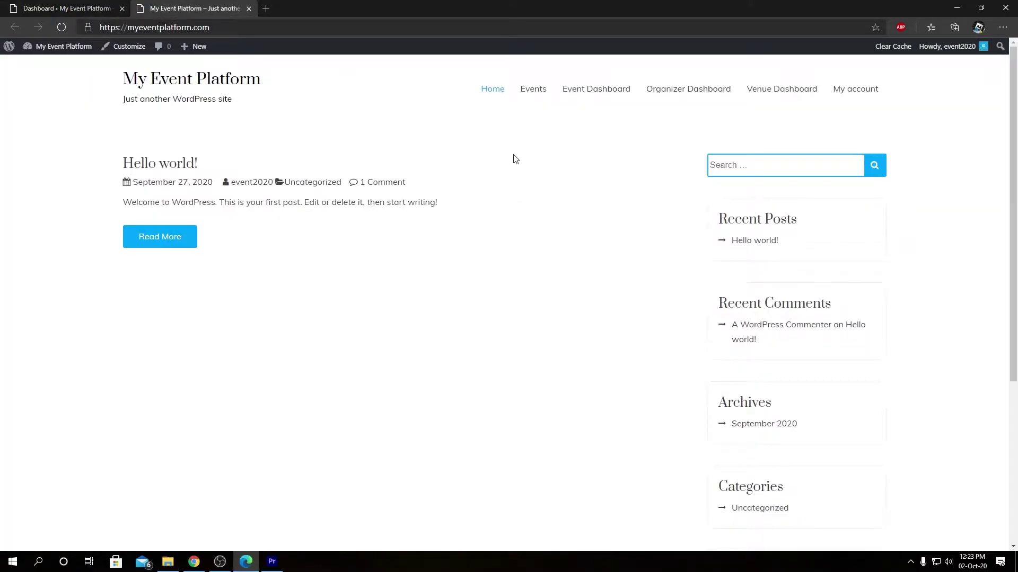
# Go to the Events page and view the October 2020 calendar with Our awesome event.
pyautogui.click(533, 89)
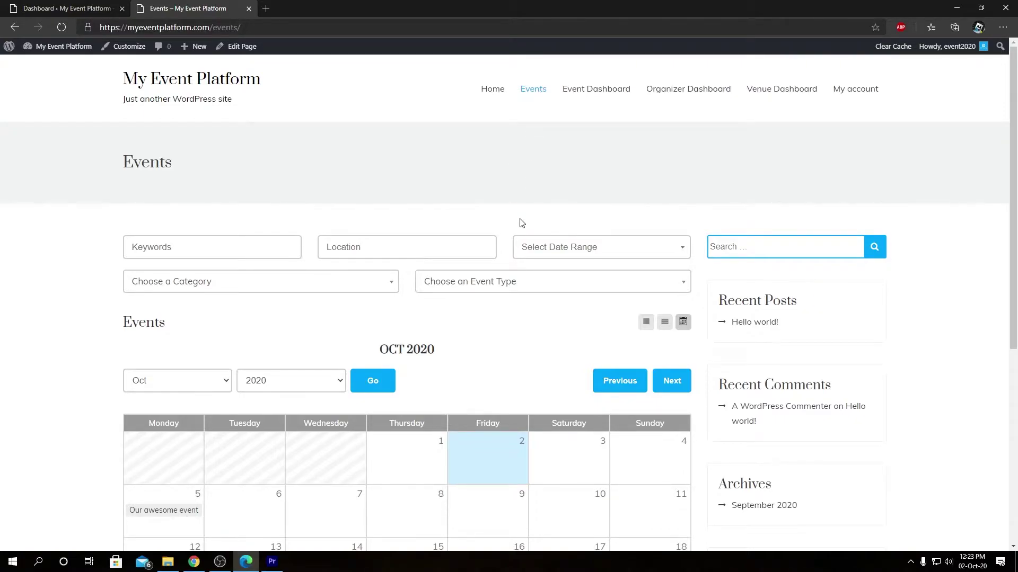
pyautogui.scroll(-3, 507, 306)
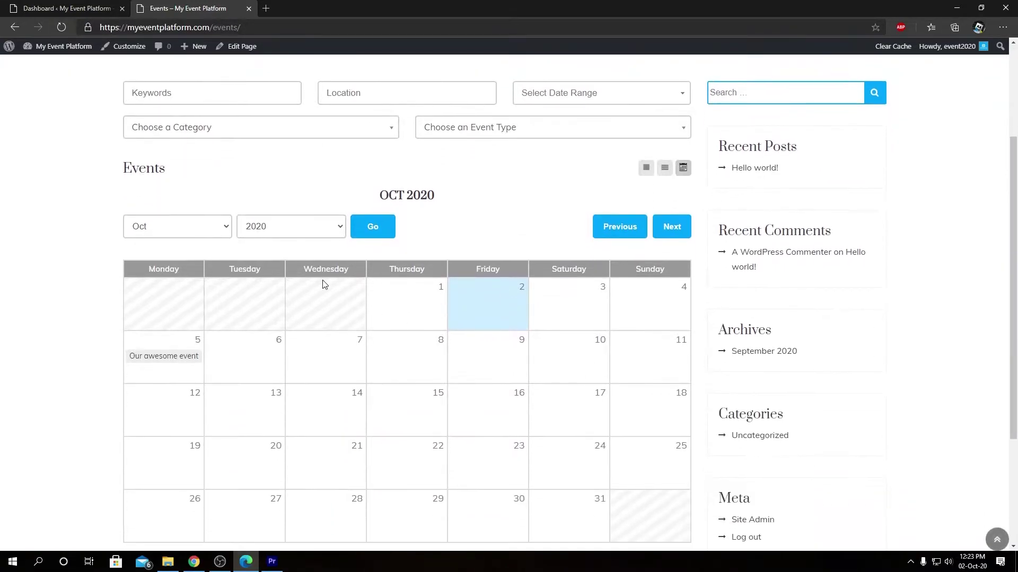
pyautogui.scroll(-3, 416, 328)
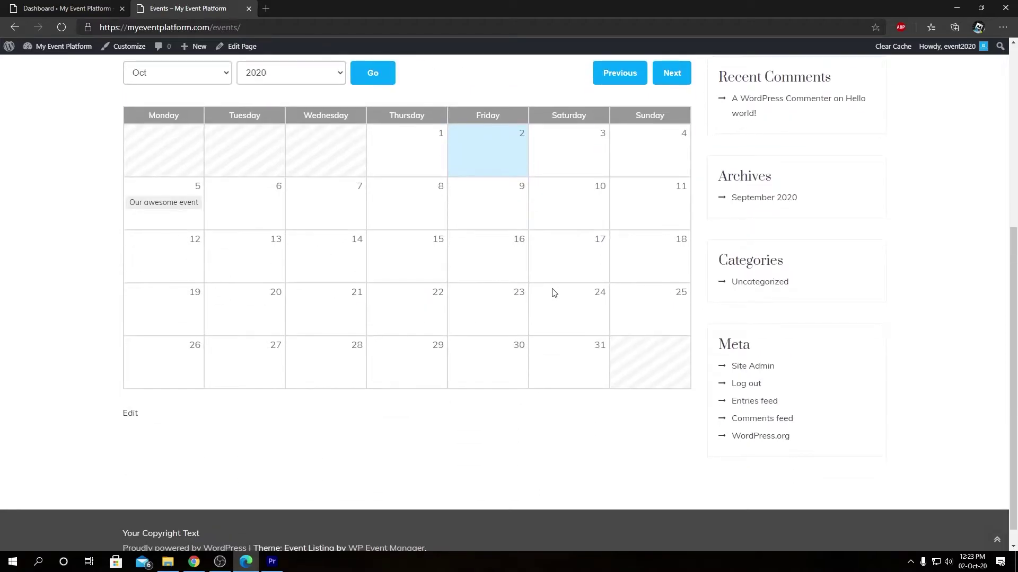
pyautogui.scroll(2, 552, 290)
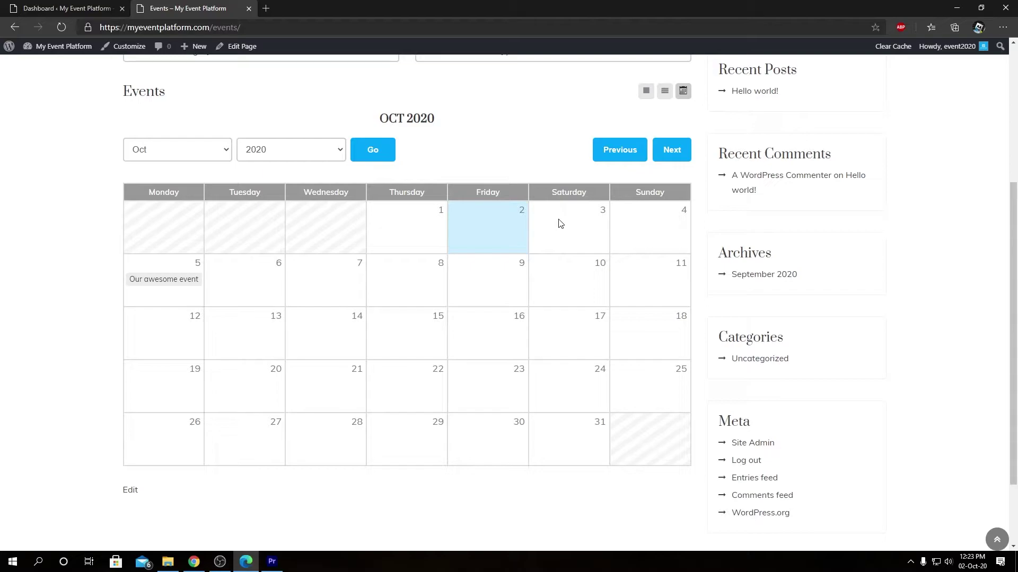
pyautogui.scroll(2, 559, 221)
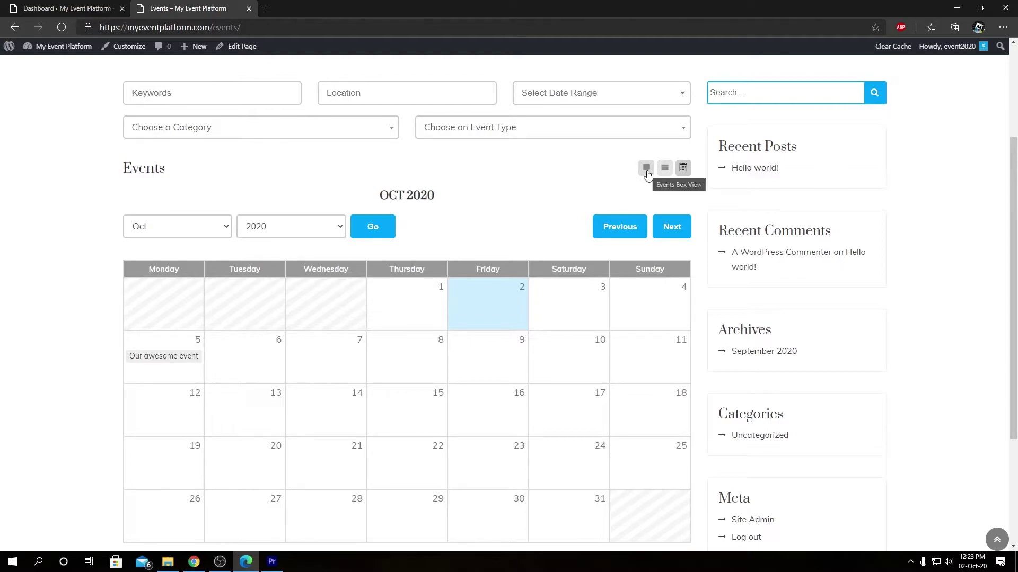
pyautogui.click(646, 170)
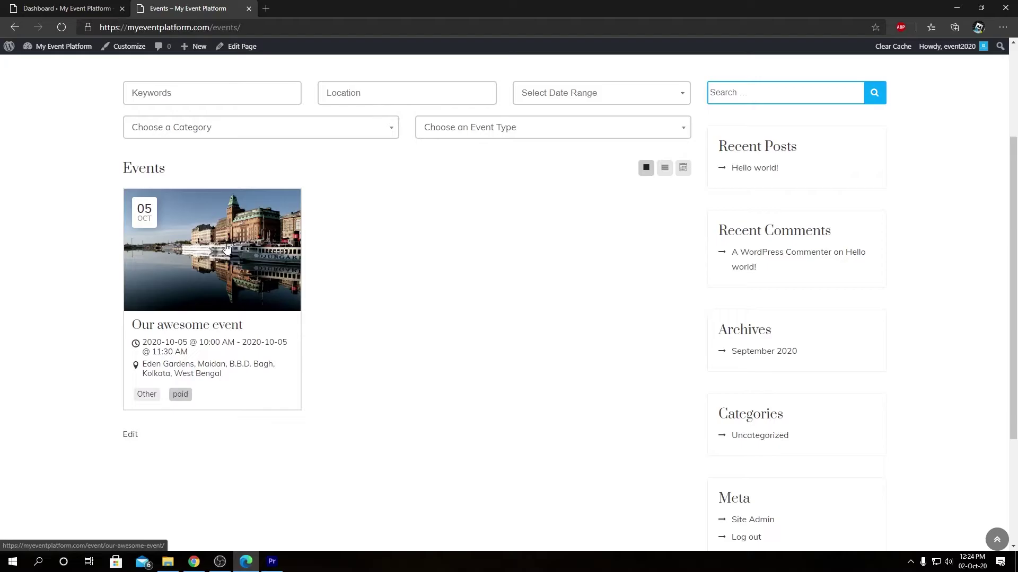
pyautogui.click(665, 170)
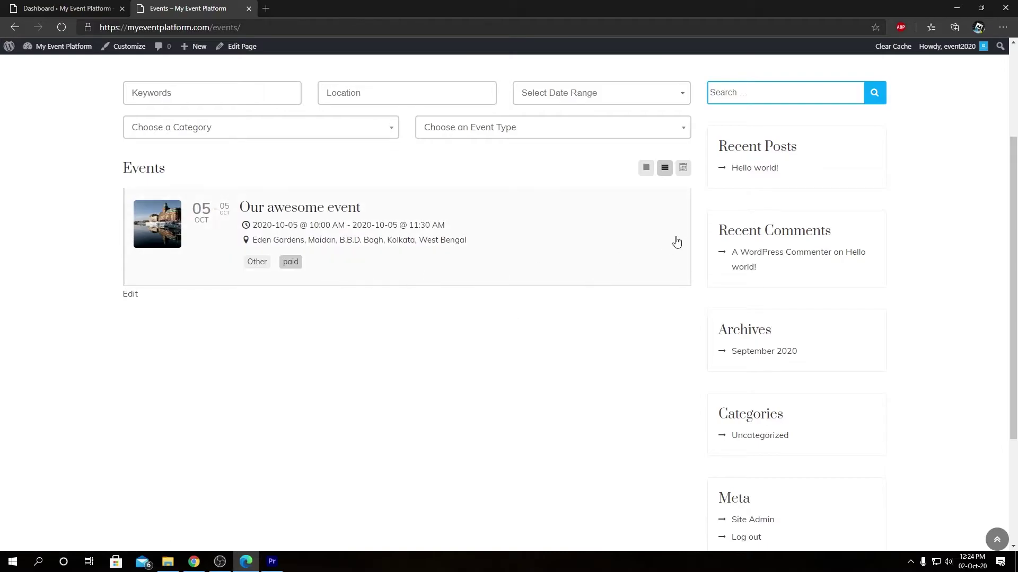
pyautogui.click(683, 169)
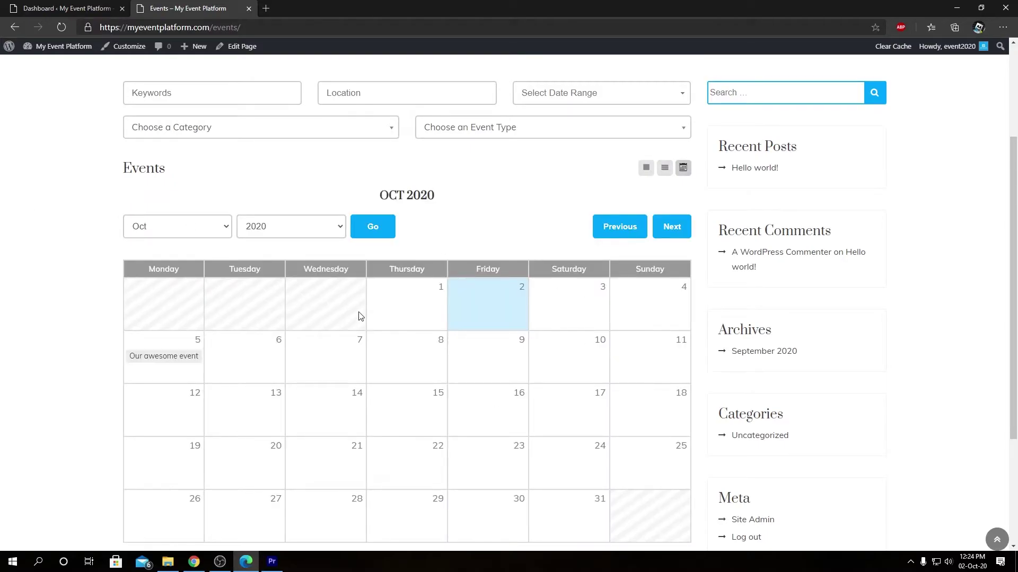
pyautogui.click(192, 232)
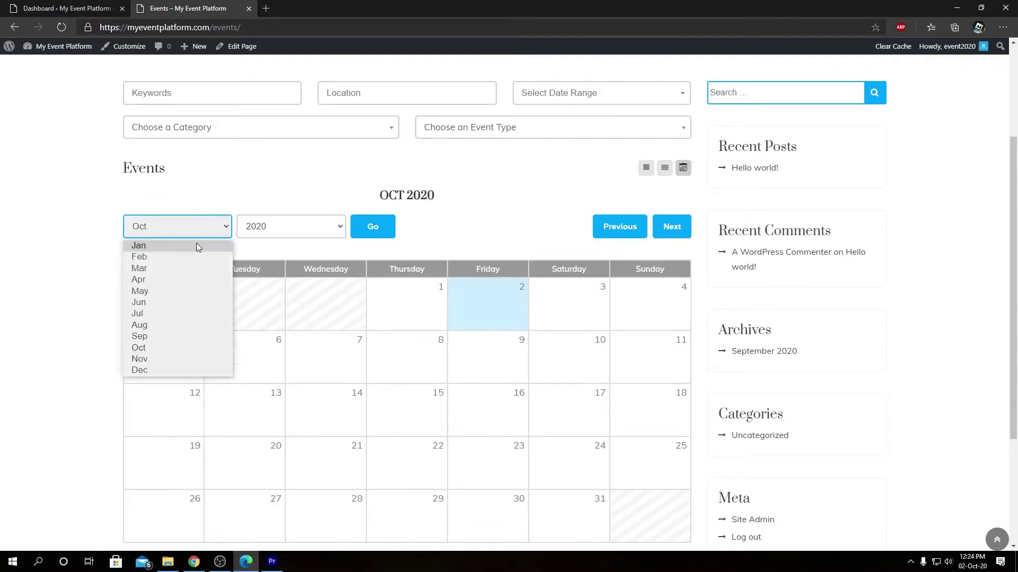
pyautogui.click(291, 226)
pyautogui.click(428, 248)
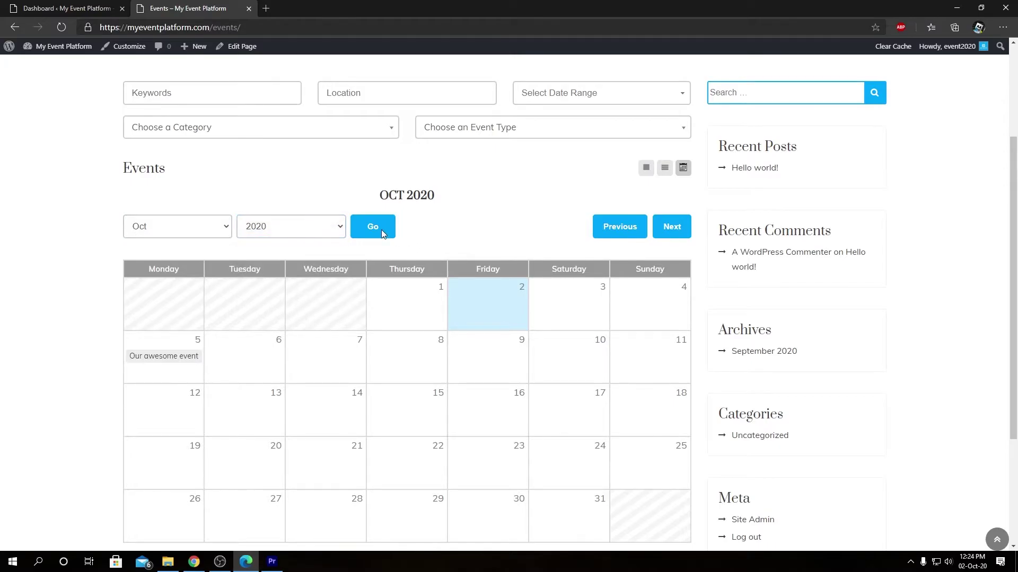
pyautogui.click(672, 227)
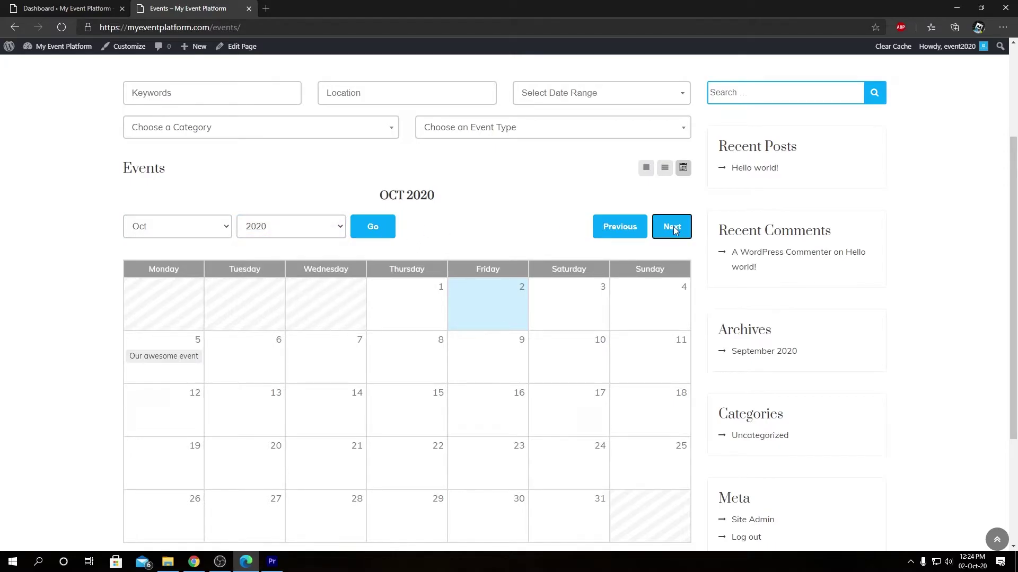
pyautogui.click(615, 230)
pyautogui.scroll(-2, 343, 291)
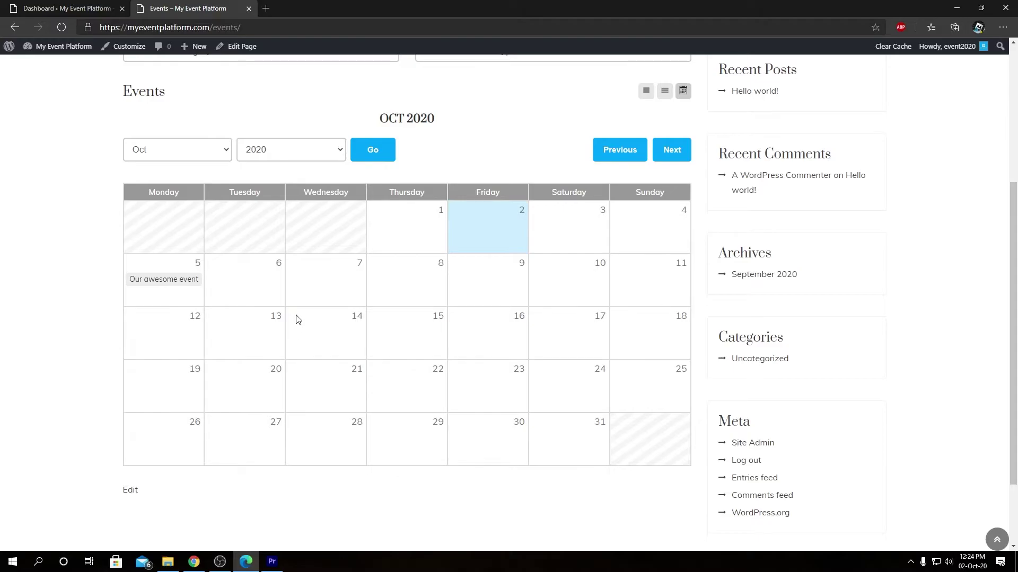
pyautogui.click(647, 93)
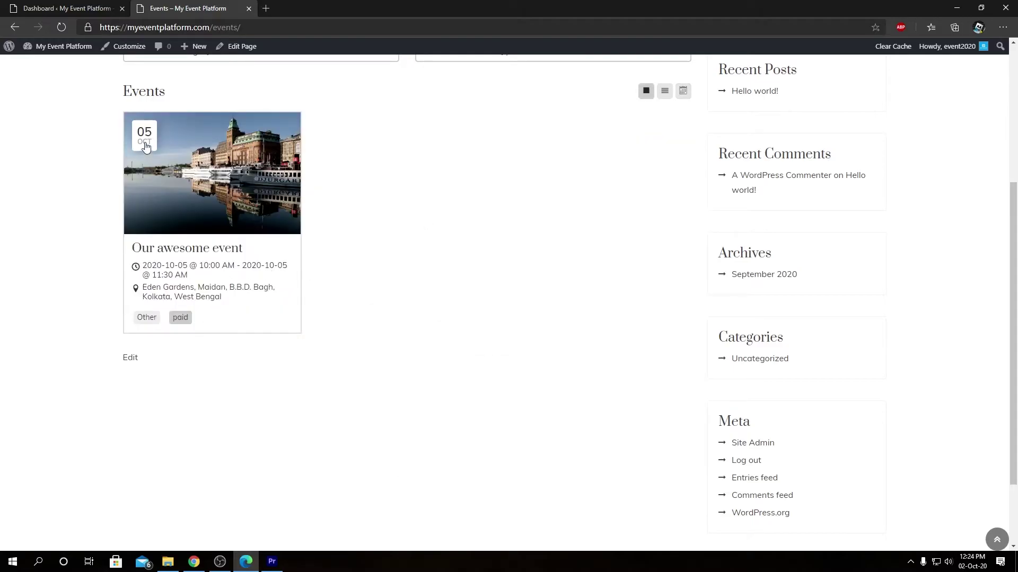
pyautogui.click(683, 91)
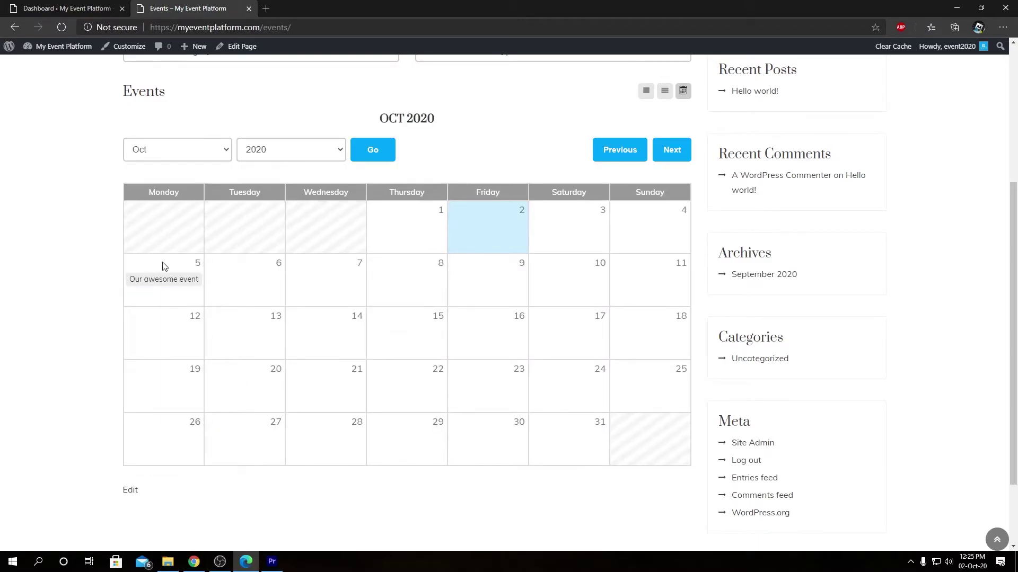
pyautogui.moveTo(166, 285)
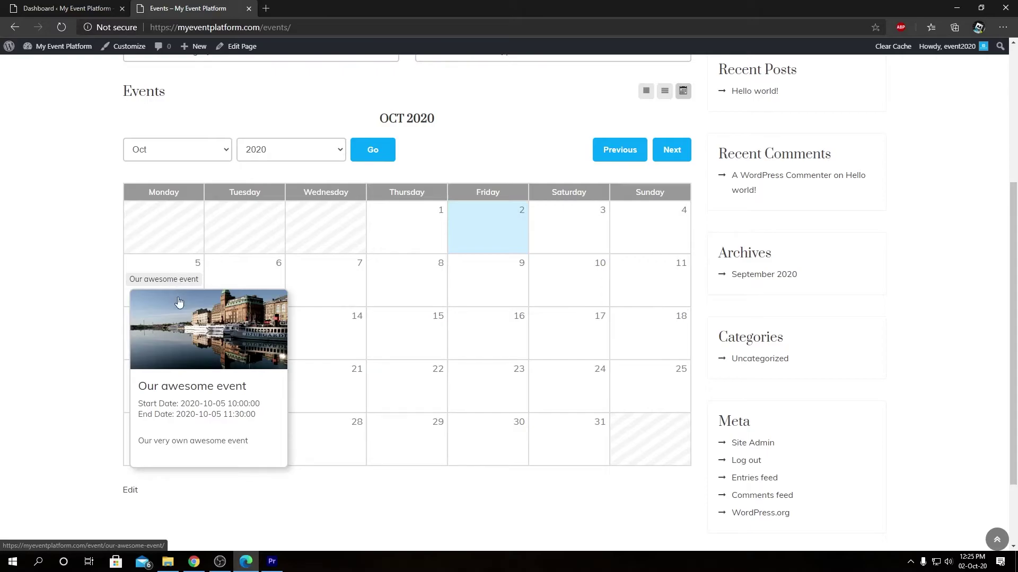
pyautogui.click(179, 281)
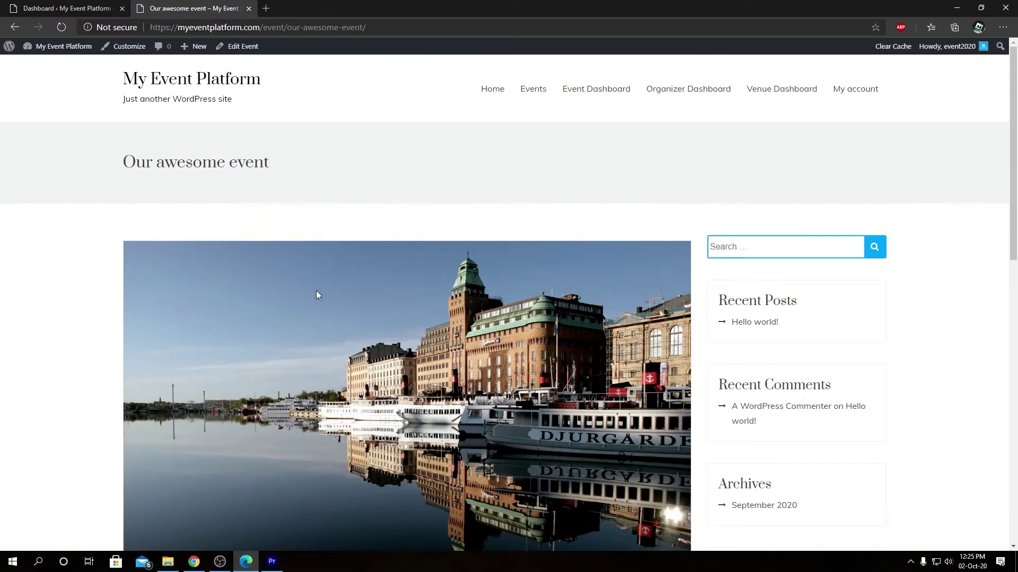
pyautogui.scroll(-3, 317, 295)
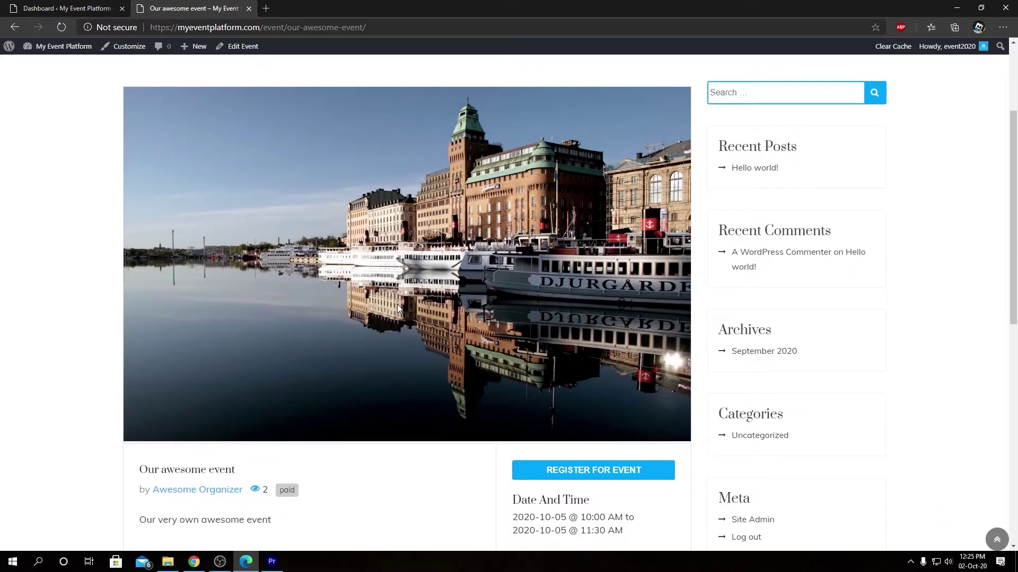
pyautogui.scroll(-3, 393, 309)
pyautogui.scroll(-3, 393, 309)
pyautogui.scroll(-4, 365, 249)
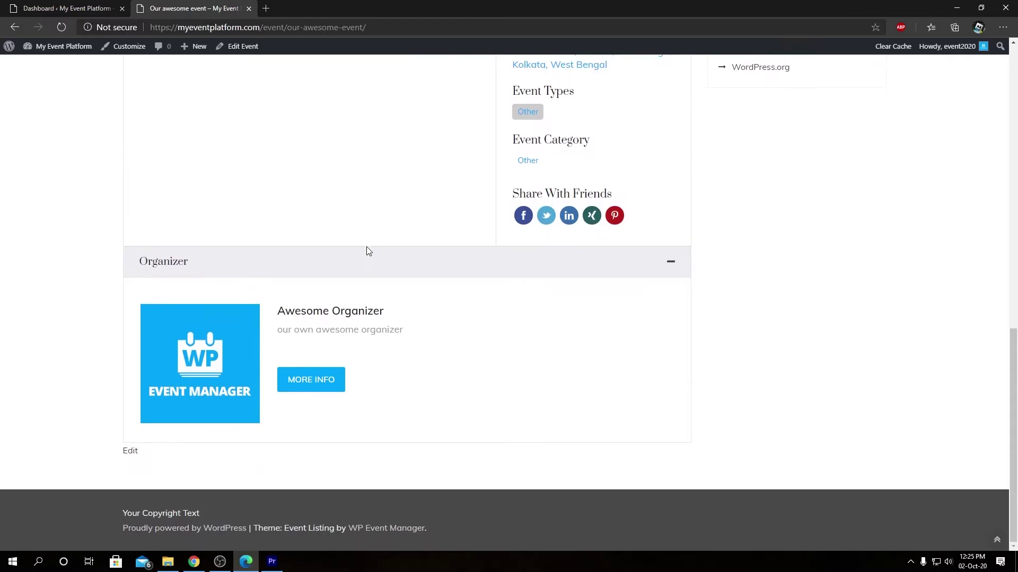
pyautogui.scroll(3, 365, 249)
pyautogui.hotkey('alt', 'Left')
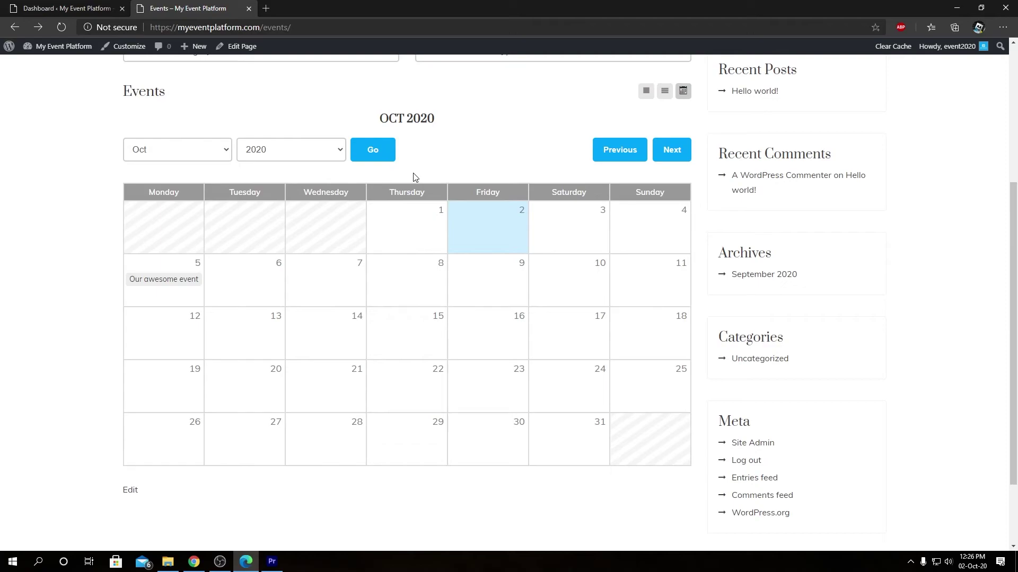
pyautogui.scroll(2, 413, 177)
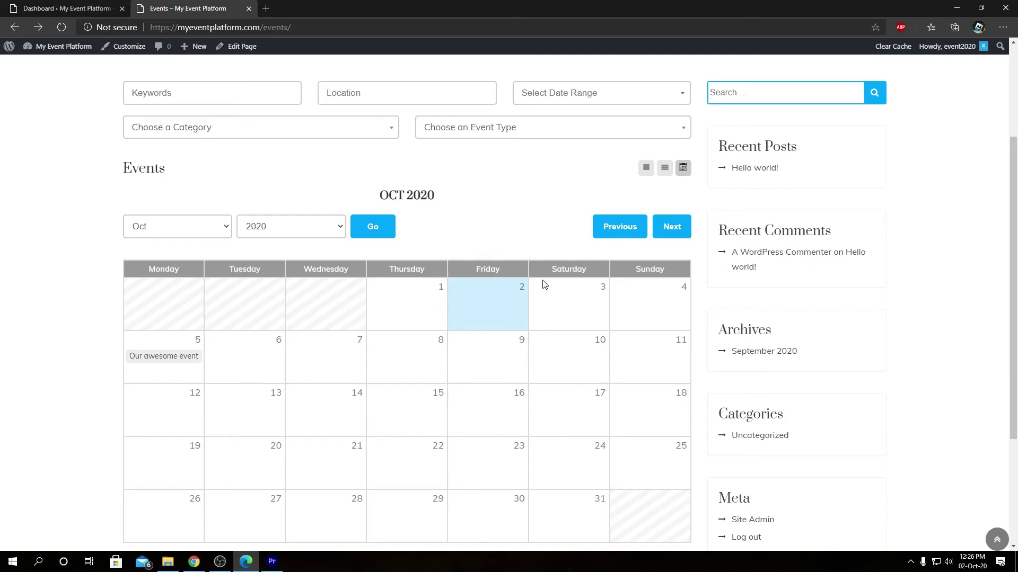
pyautogui.scroll(-1, 545, 285)
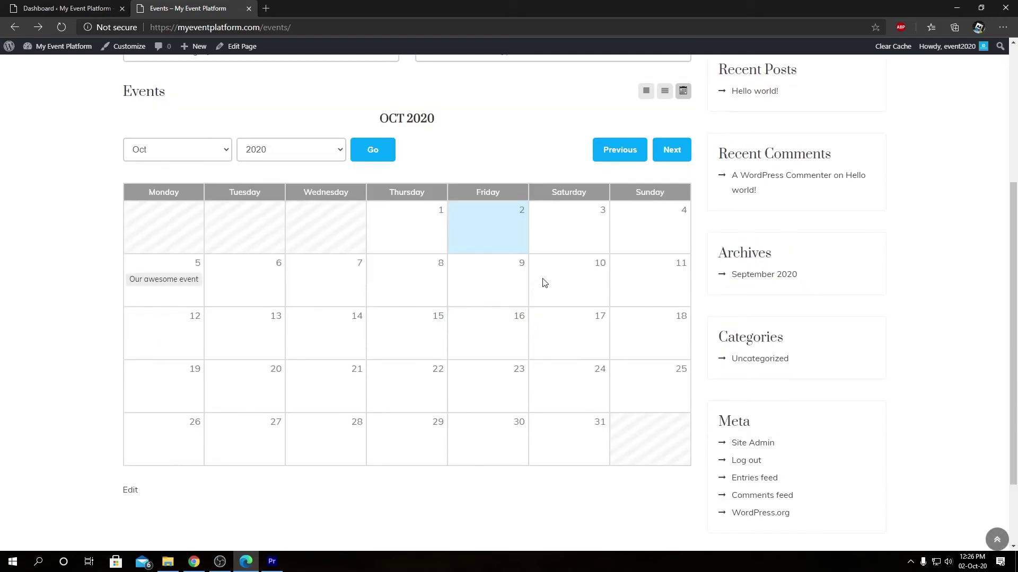